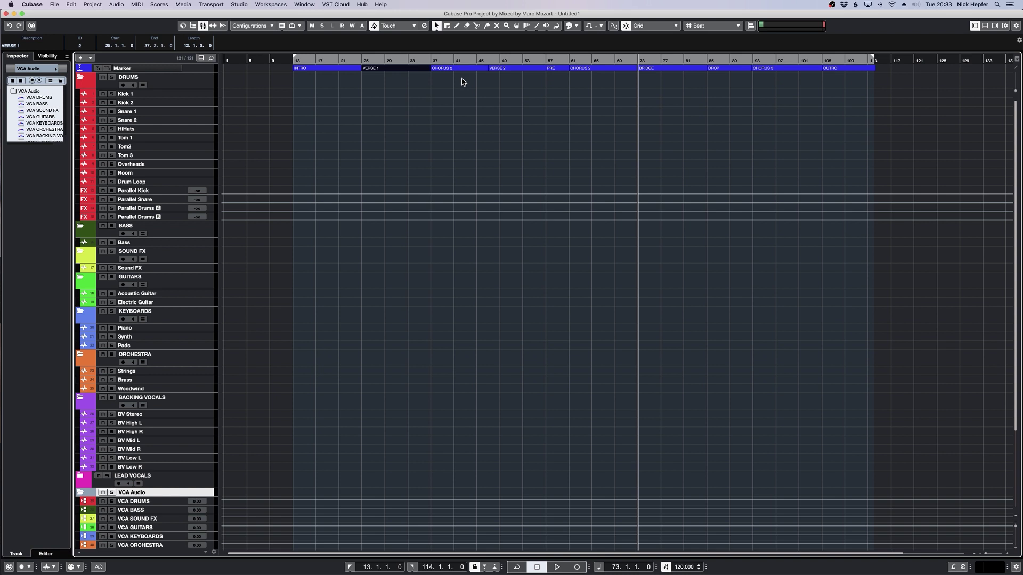
- Step the playhead through markers back to BRIDGE and scroll down the track list
key("KP_2")
key("KP_5")
key("KP_6")
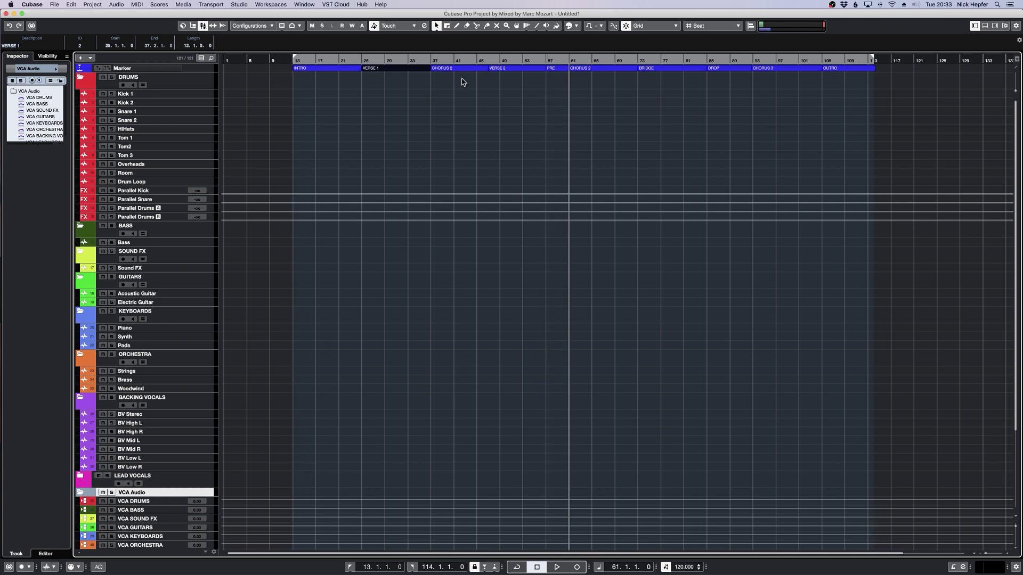
key("KP_7")
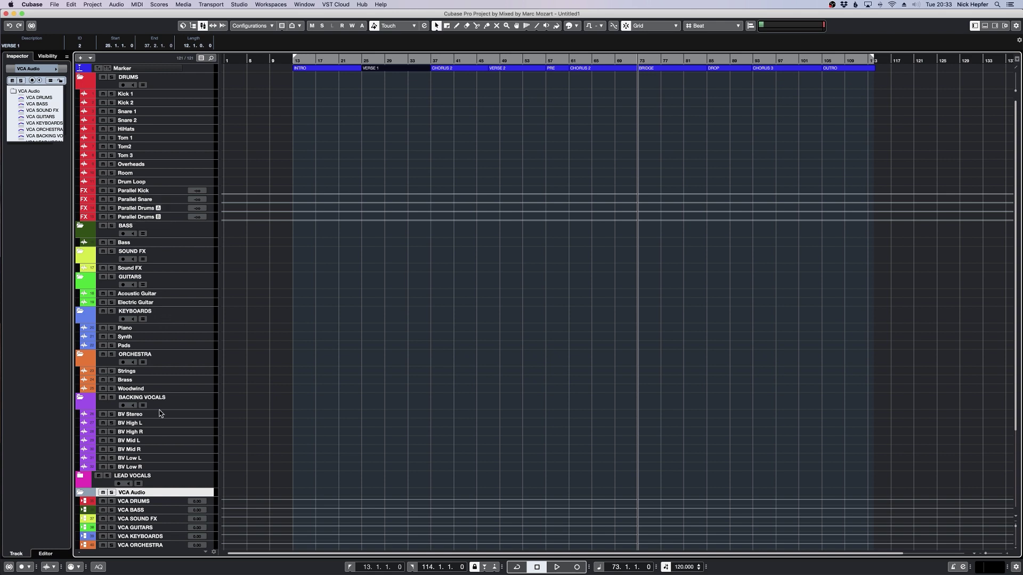
scroll(165, 297, "down", 5)
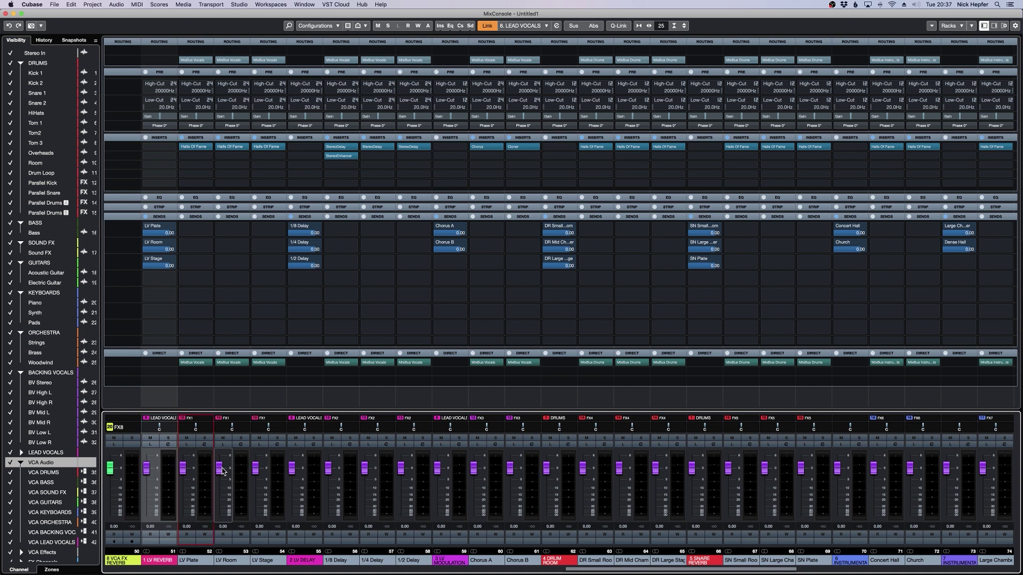
- Lower the LV Room and LV Stage reverb returns to -7.73 and -4.50 dB
mouse_move(222, 472)
left_mouse_down()
mouse_move(185, 471)
mouse_move(185, 495)
mouse_move(219, 477)
mouse_move(219, 486)
left_mouse_up()
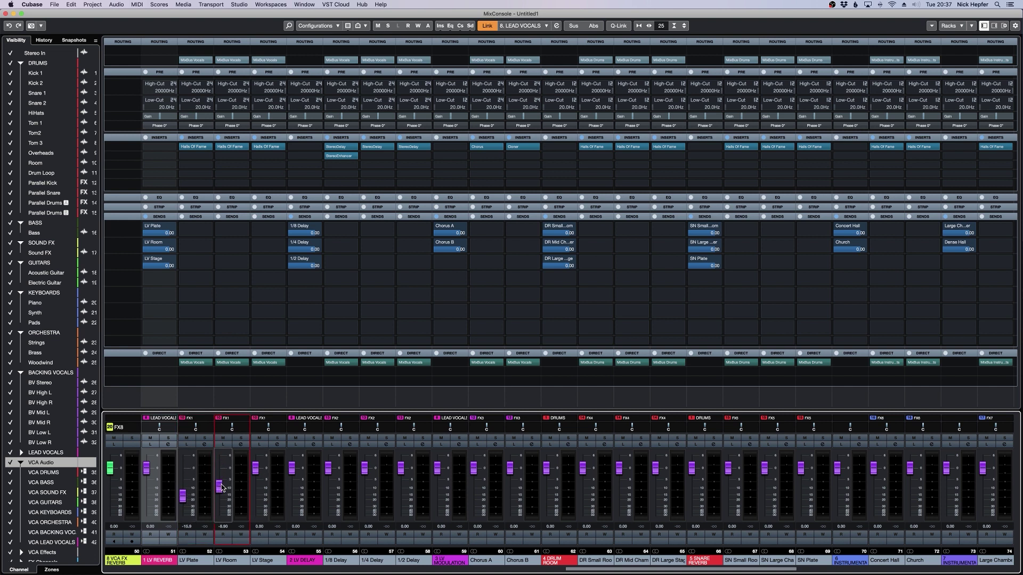
left_click_drag(219, 491, 184, 504)
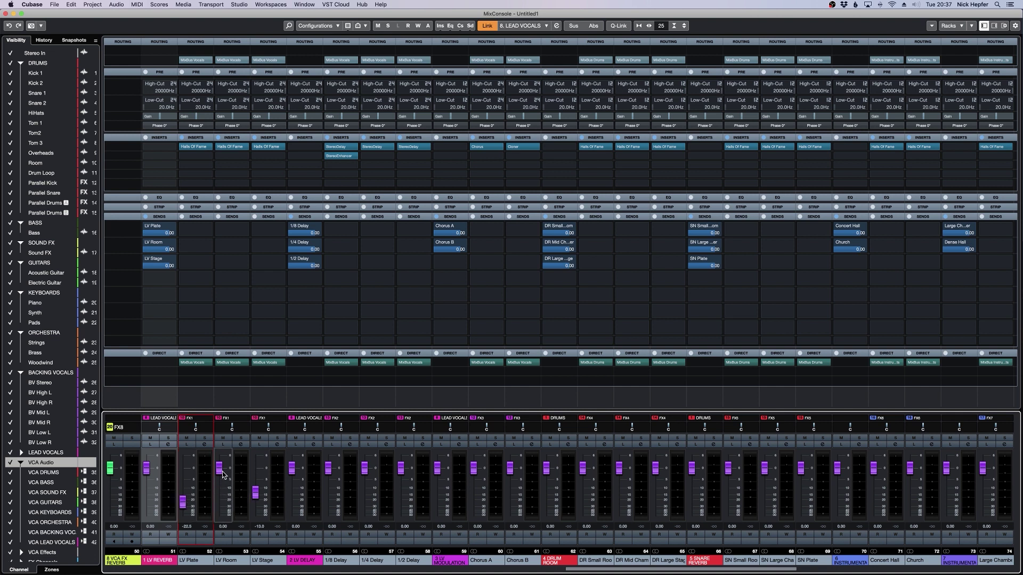
left_click_drag(219, 469, 257, 484)
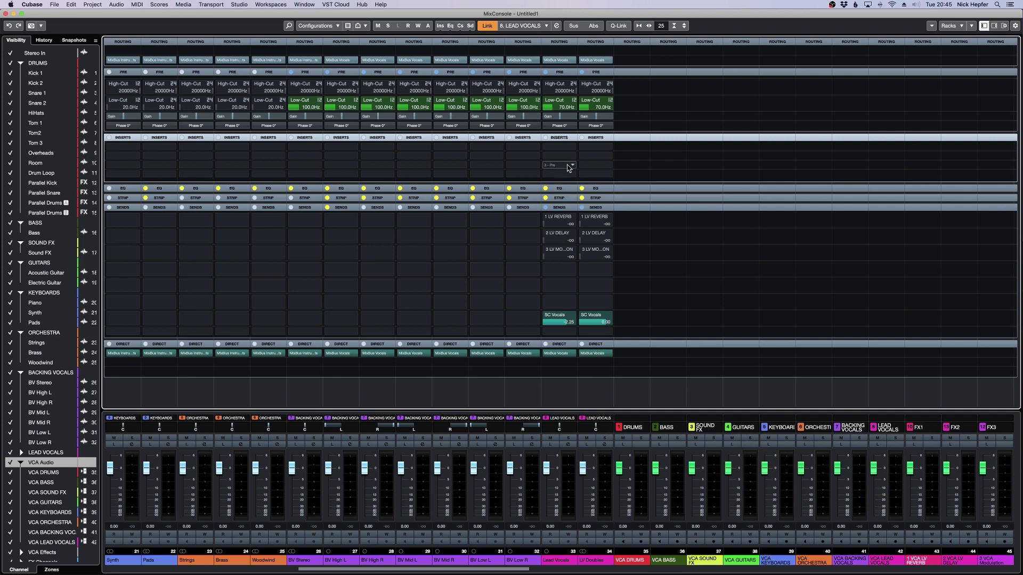
- Open the insert chain preset menu on the Lead Vocals channel
left_click(573, 138)
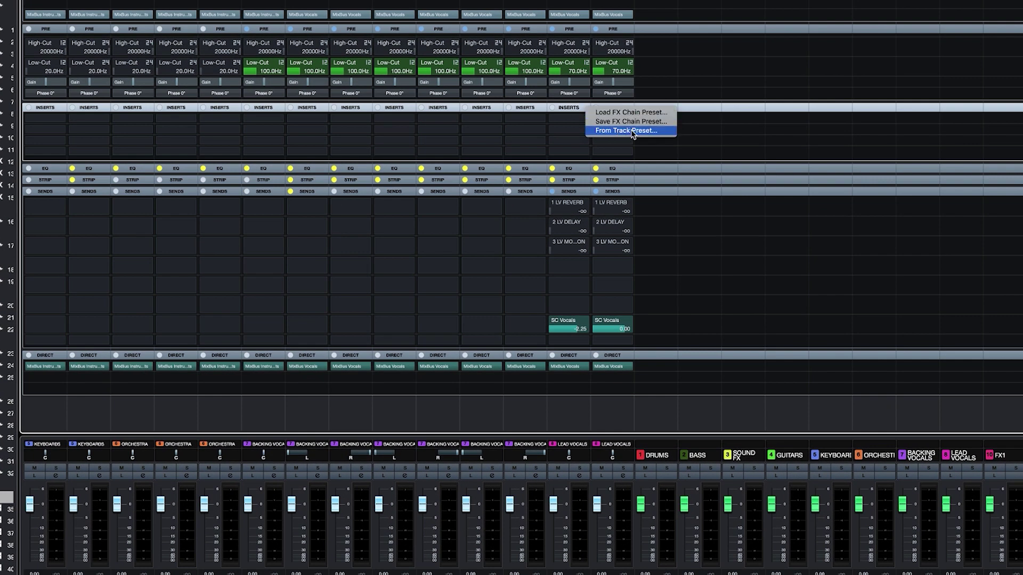
- In the track preset browser with the location tree shown, expand MixTemple [Pro] > 6 - Vocals > Lead Vocals
left_click(633, 132)
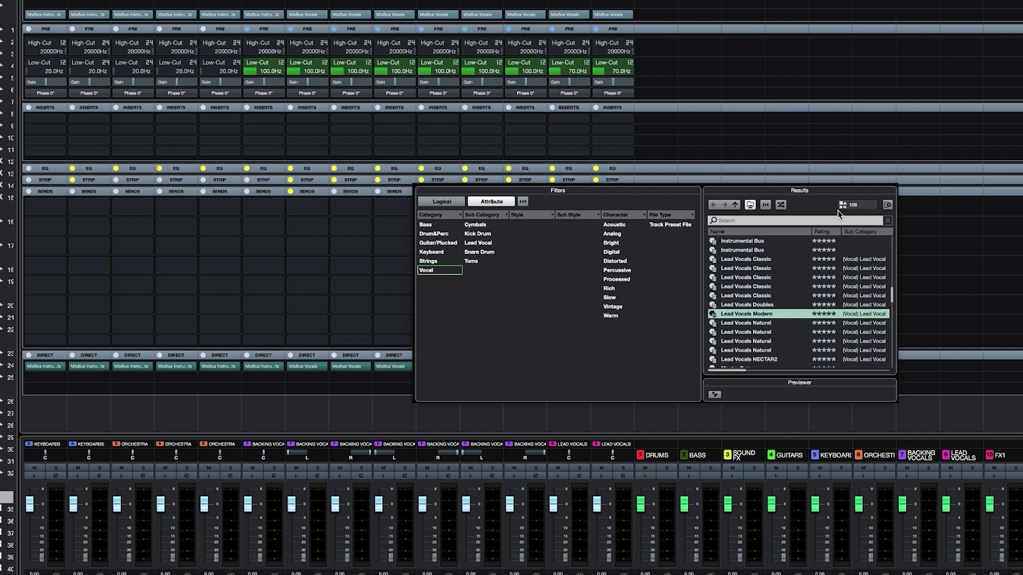
left_click(889, 206)
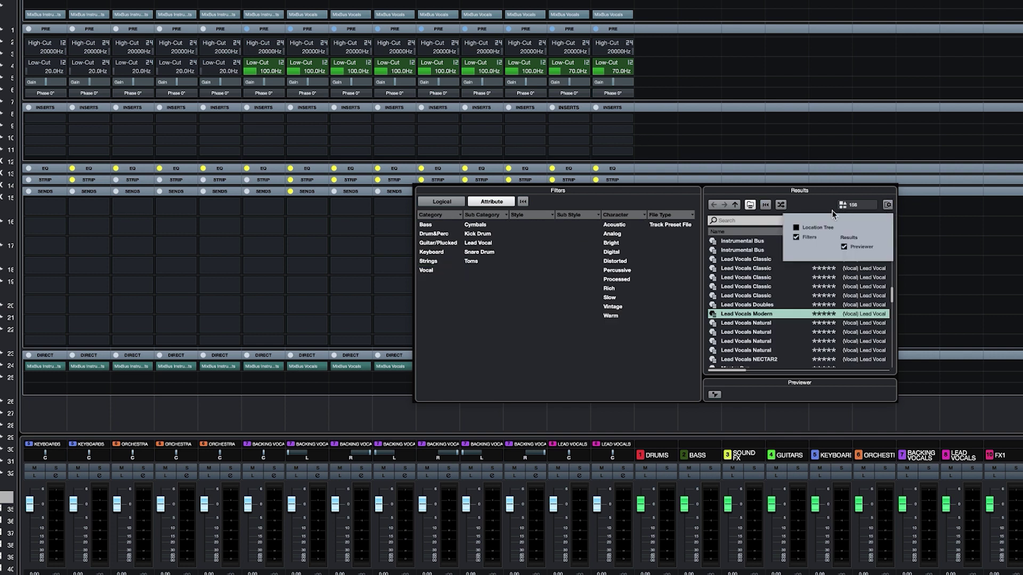
left_click(796, 228)
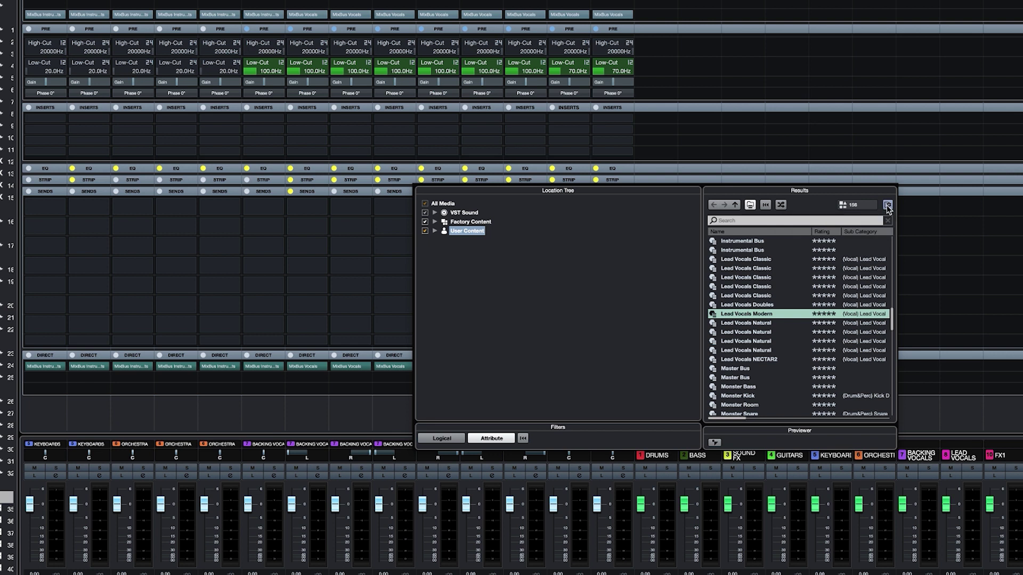
left_click(435, 231)
left_click(444, 304)
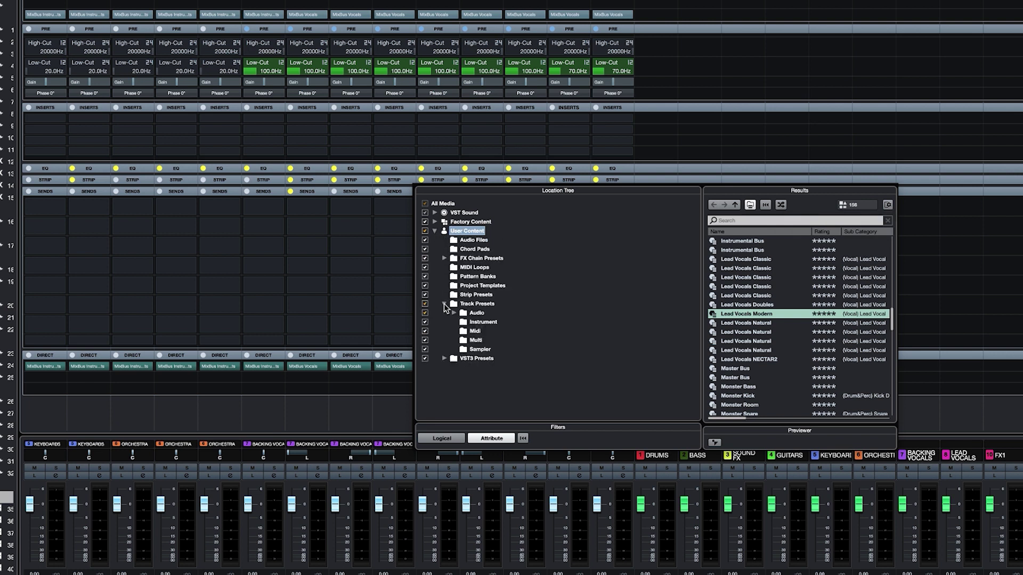
left_click(454, 314)
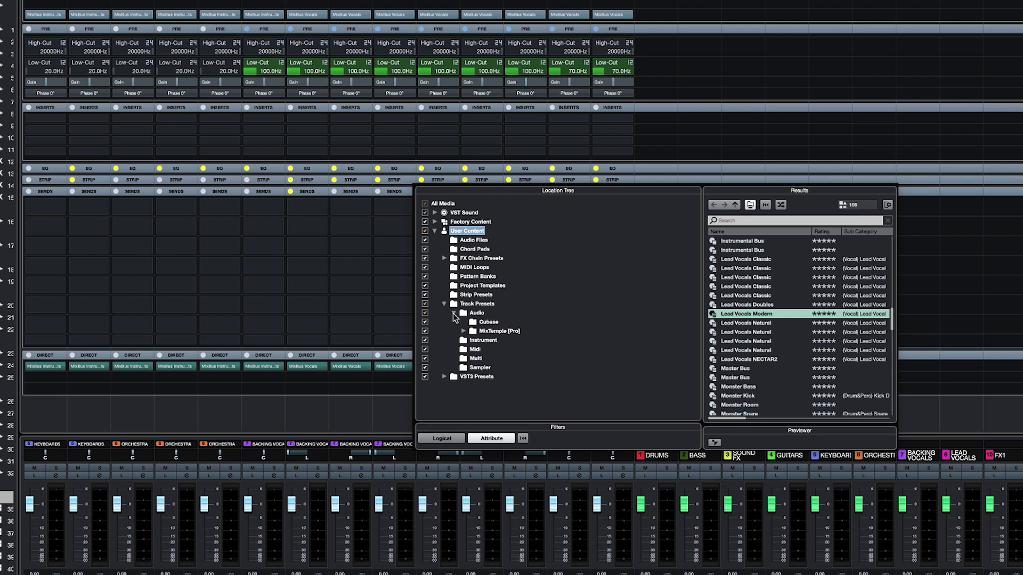
left_click(464, 331)
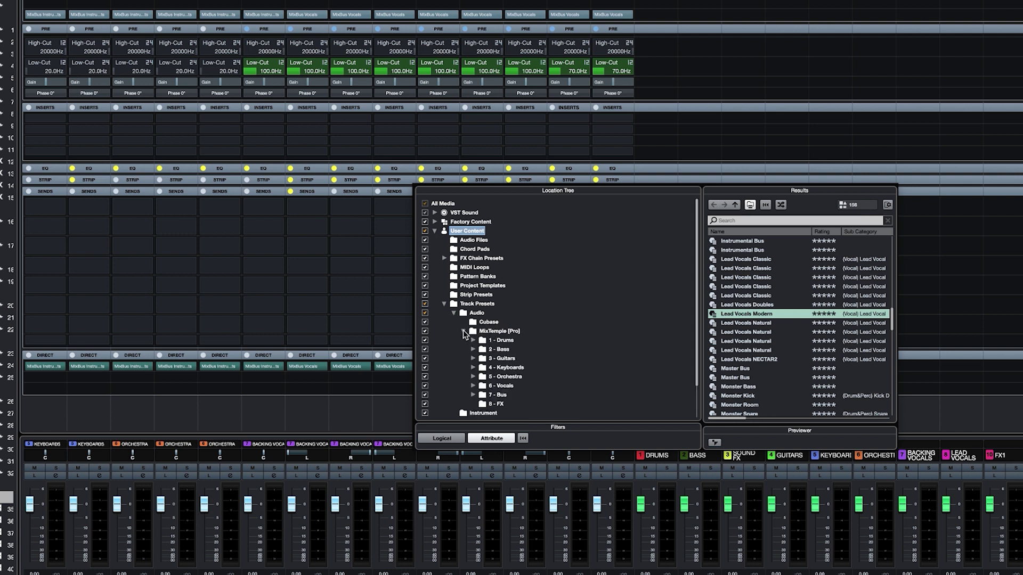
left_click(473, 386)
left_click(482, 404)
scroll(529, 390, "down", 4)
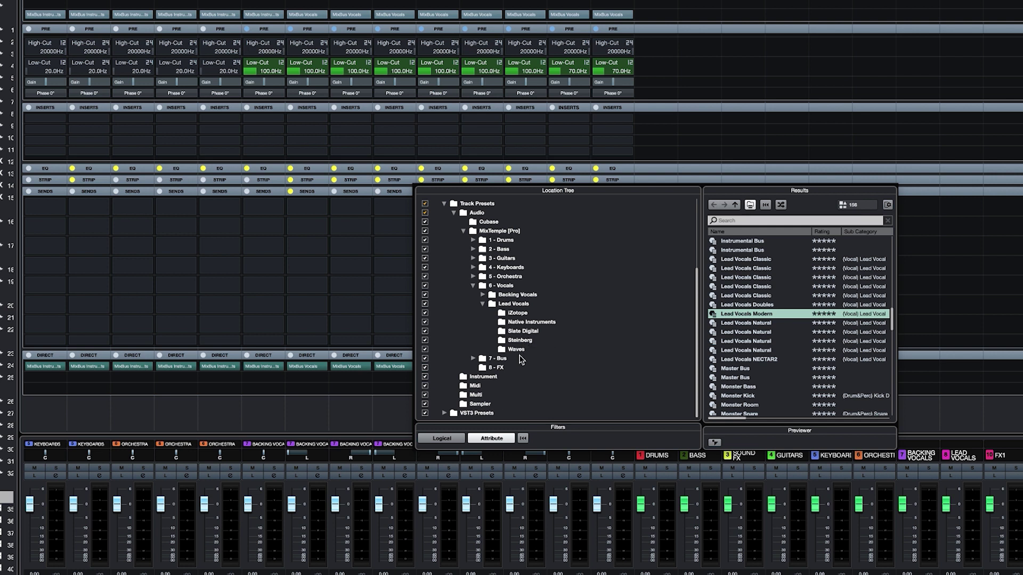
- Load the Waves Lead Vocals Classic preset onto the lead vocal channel
left_click(517, 351)
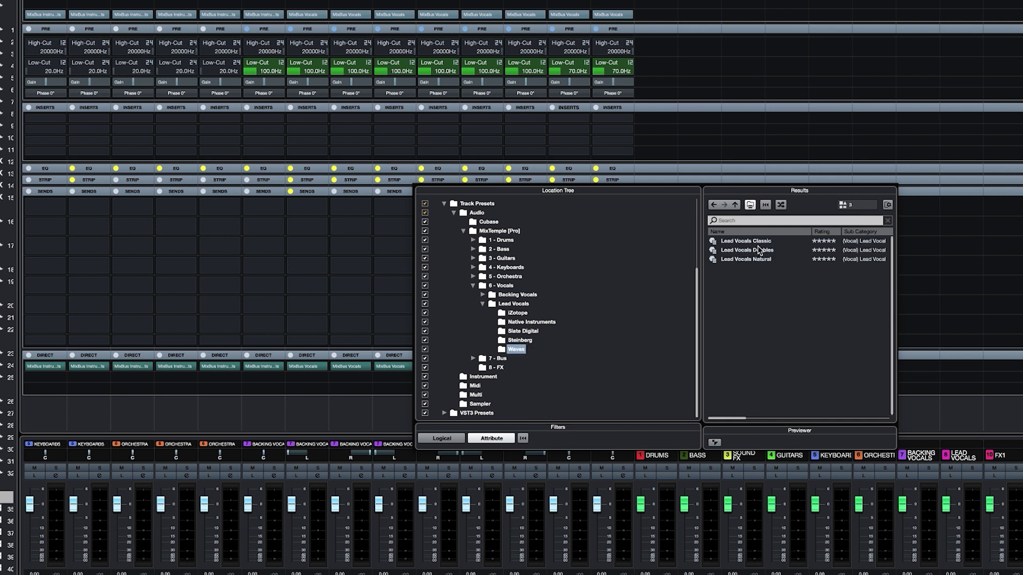
left_click(759, 242)
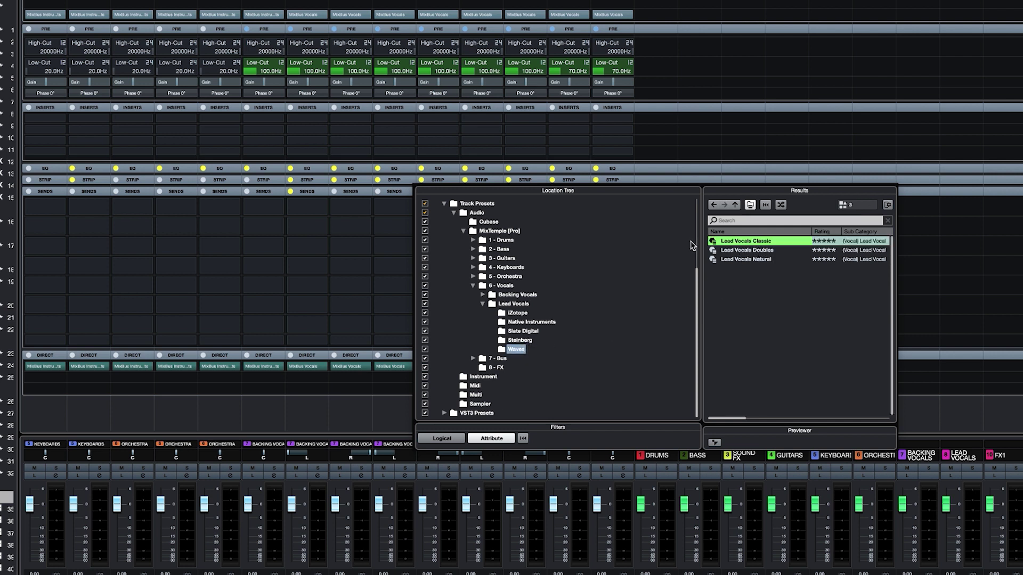
double_click(760, 241)
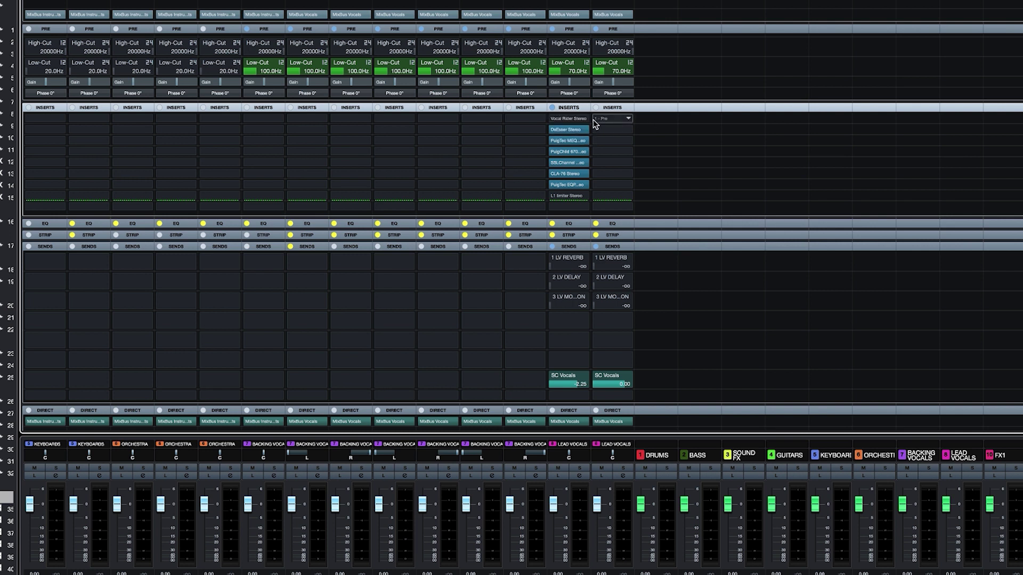
left_click(572, 151)
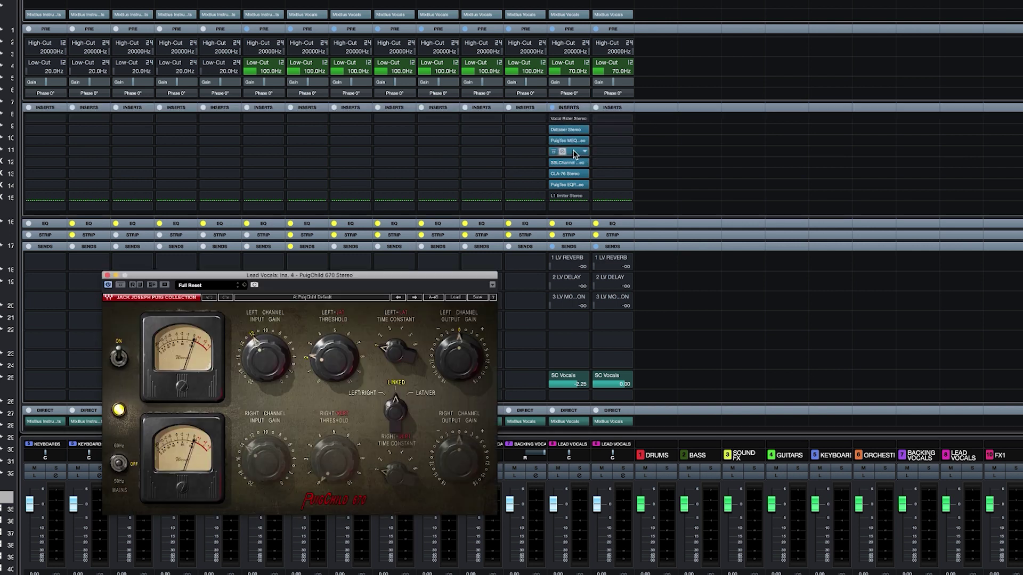
left_click(107, 275)
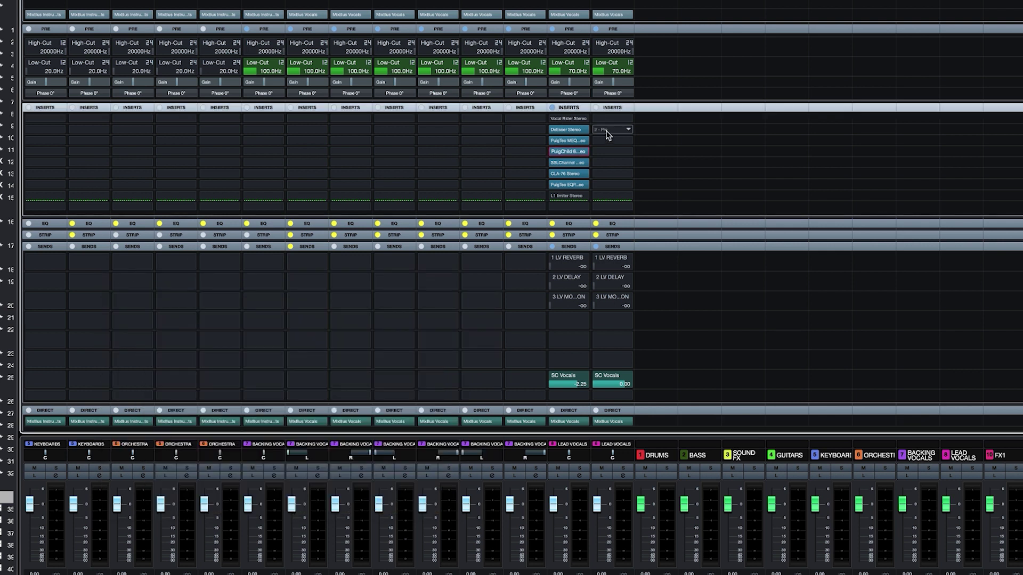
- Load the Slate Digital Lead Vocals Natural track preset into the lead vocal inserts
left_click(585, 109)
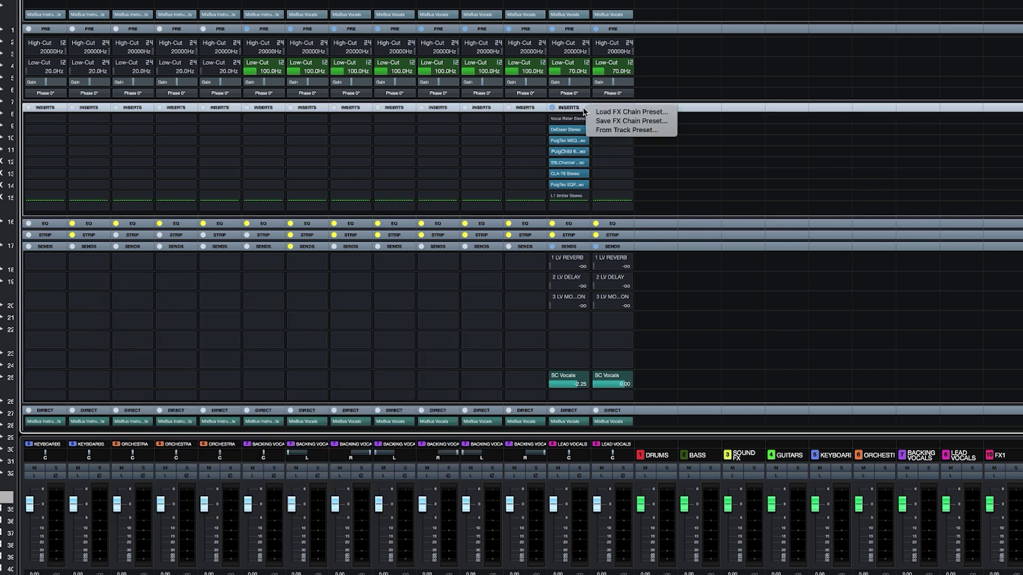
left_click(620, 130)
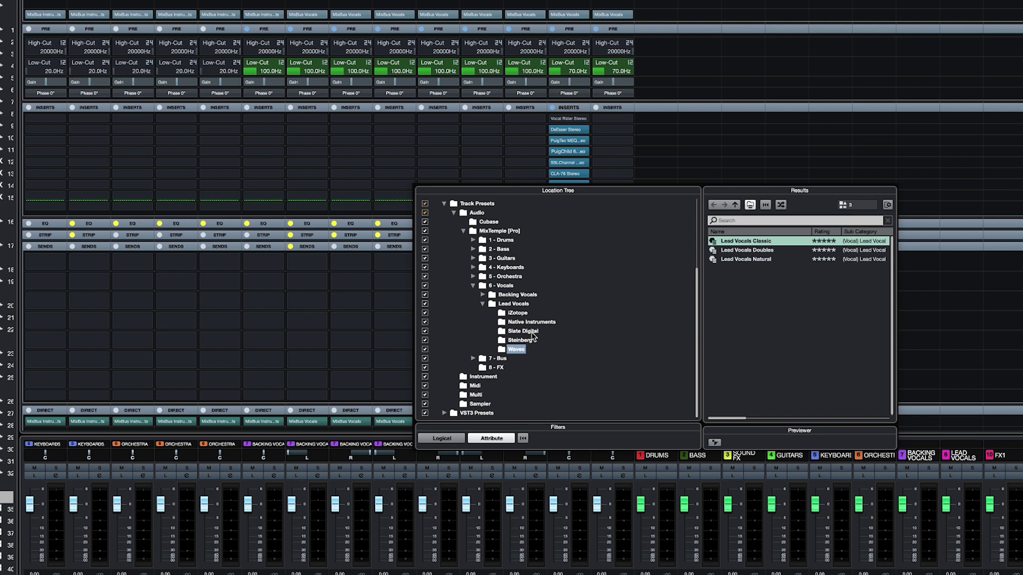
left_click(524, 322)
left_click(528, 331)
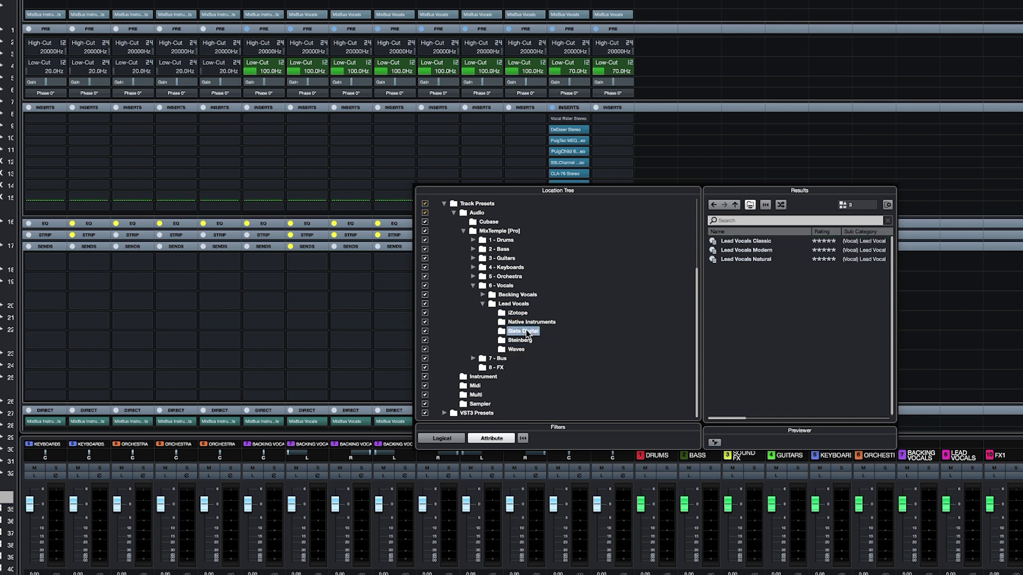
left_click(745, 260)
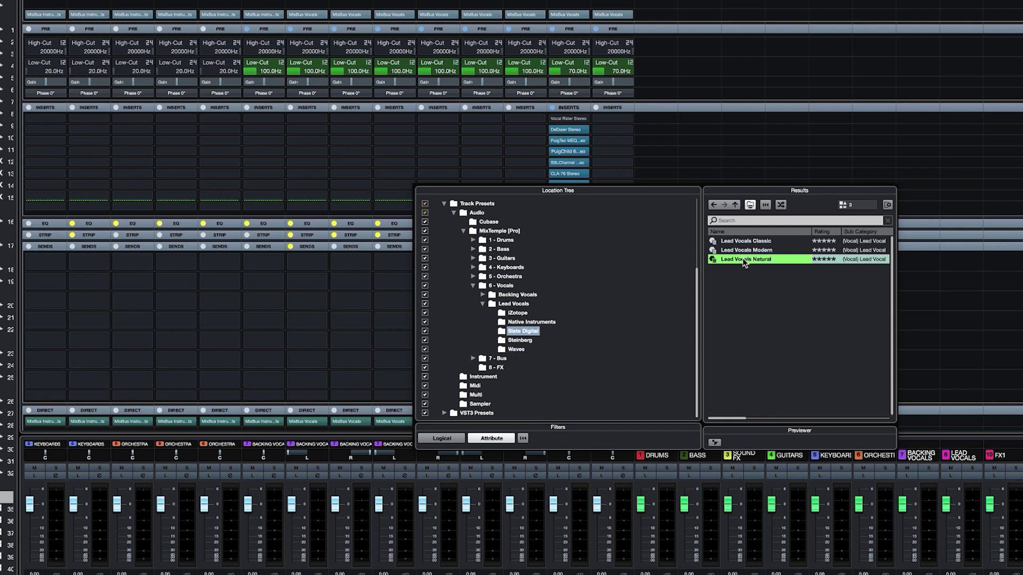
double_click(744, 260)
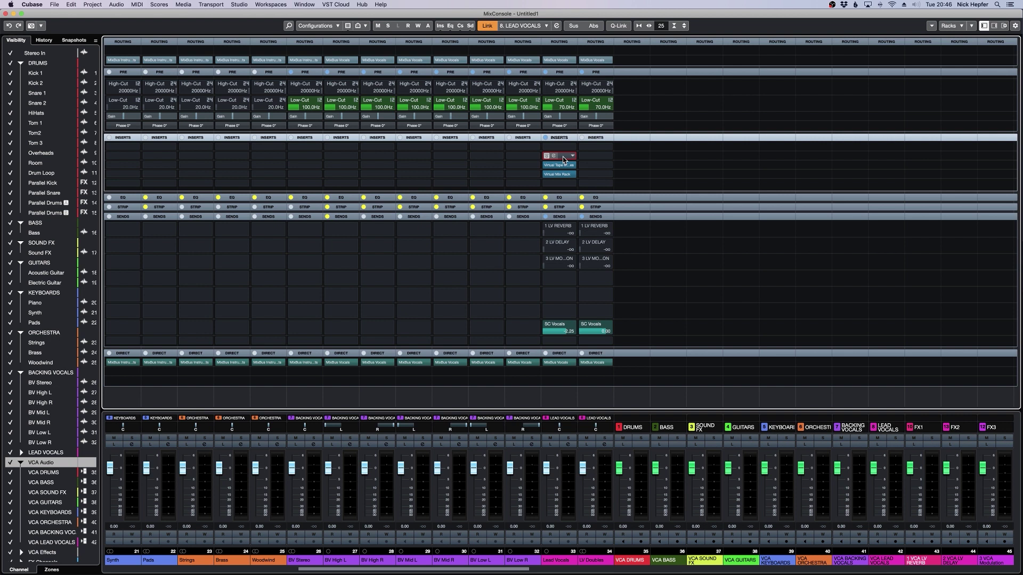
- Inspect and close the de-esser, Virtual Tape Machines and Virtual Mix Rack plugin windows
left_click(563, 159)
left_click(114, 48)
left_click(565, 165)
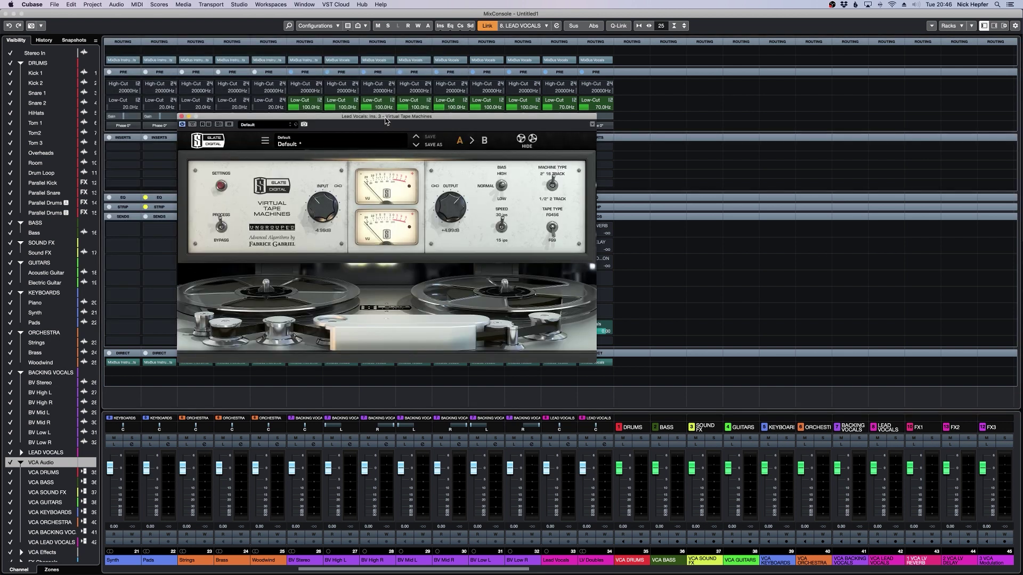
left_click_drag(385, 121, 713, 172)
left_click(510, 168)
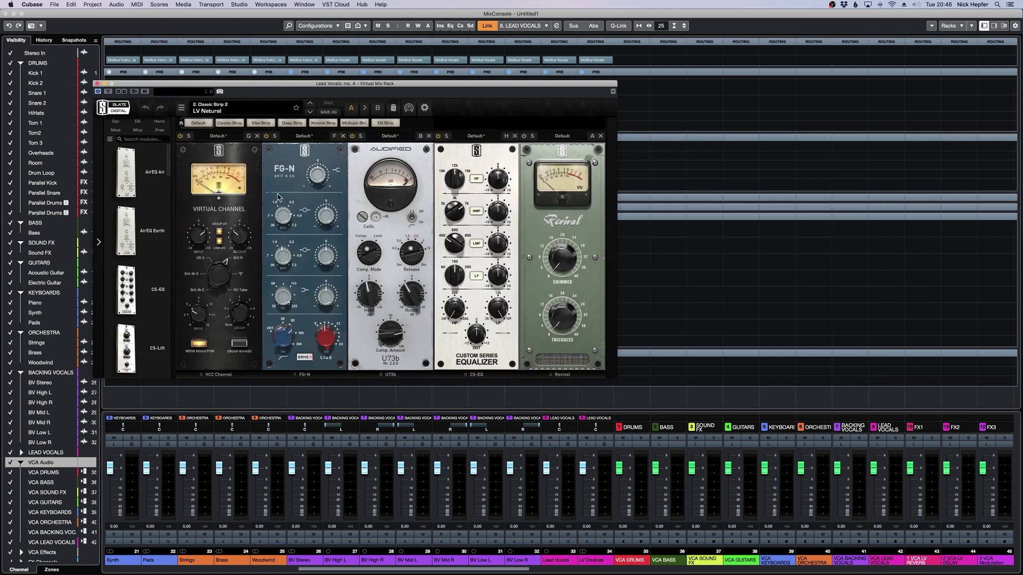
left_click(96, 85)
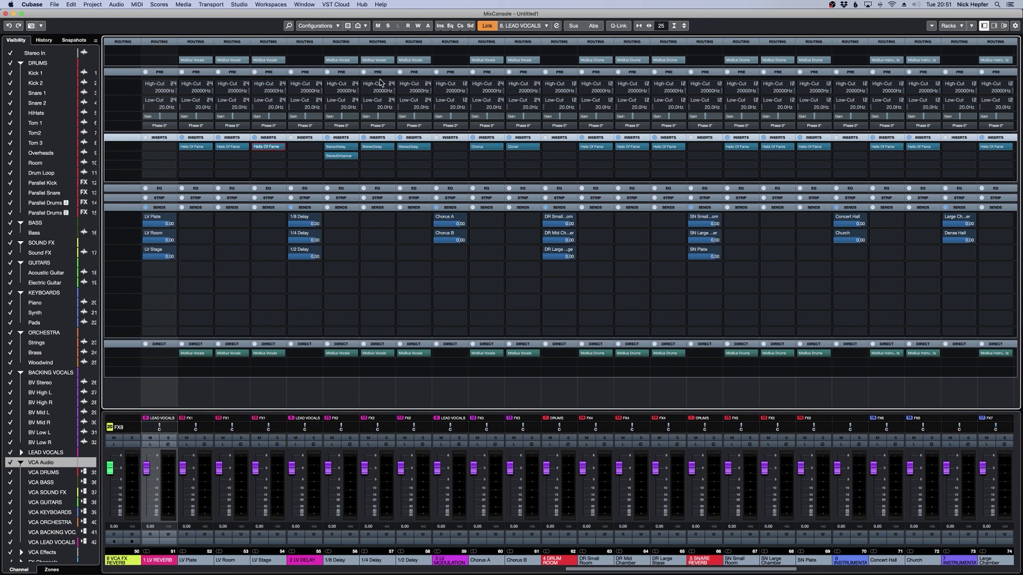
- Open LV Stage's Halls of Fame reverb; set low damping 1.1, trim start 5125, adjust predelay and release
left_click(275, 149)
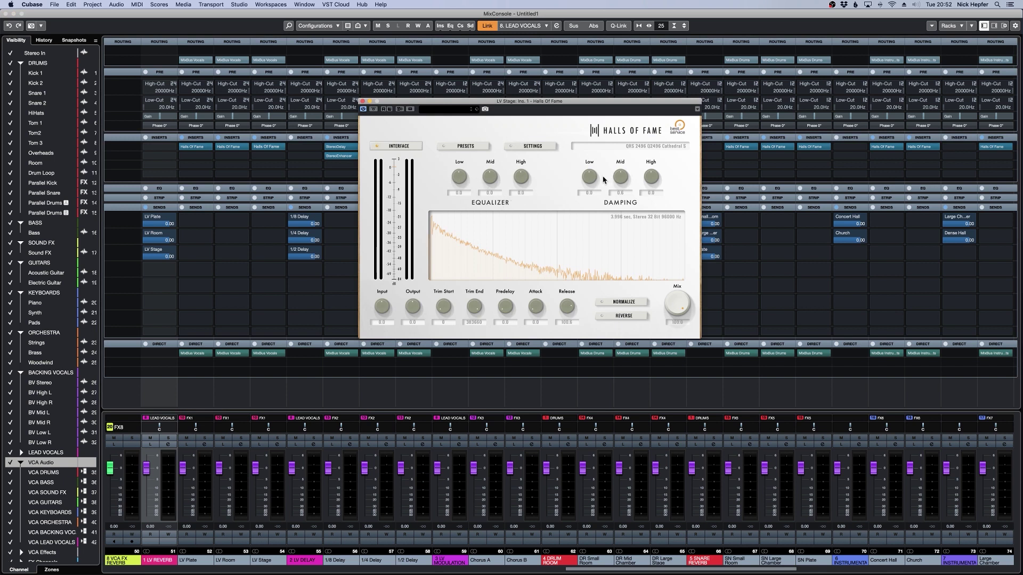
left_click_drag(591, 180, 609, 180)
left_click_drag(447, 309, 448, 304)
scroll(509, 312, "up", 1)
scroll(571, 305, "up", 3)
- Browse the reverb's Marc Mozart Edition preset folder in its preset list
left_click_drag(551, 105, 559, 117)
left_click(475, 159)
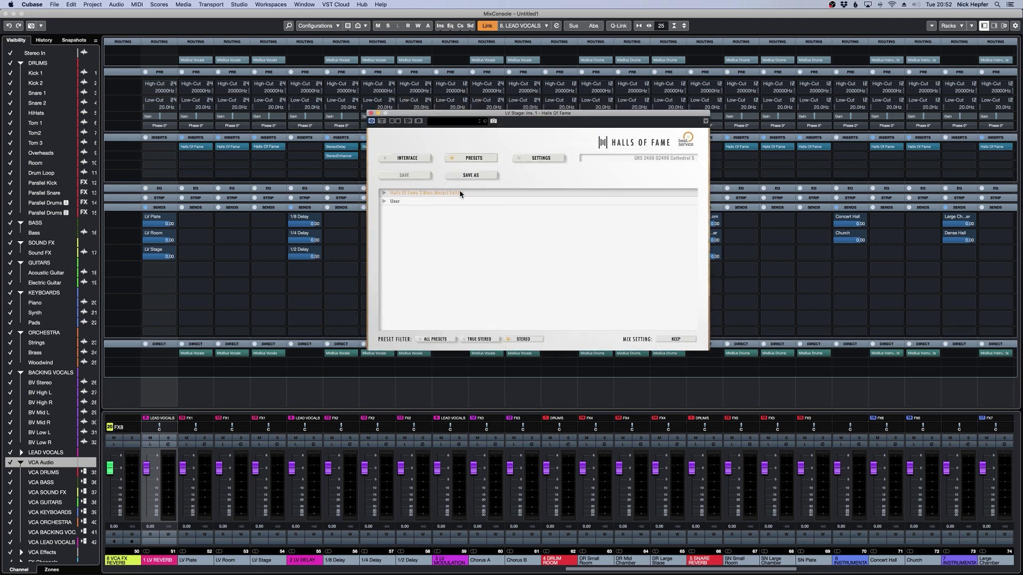
left_click(384, 193)
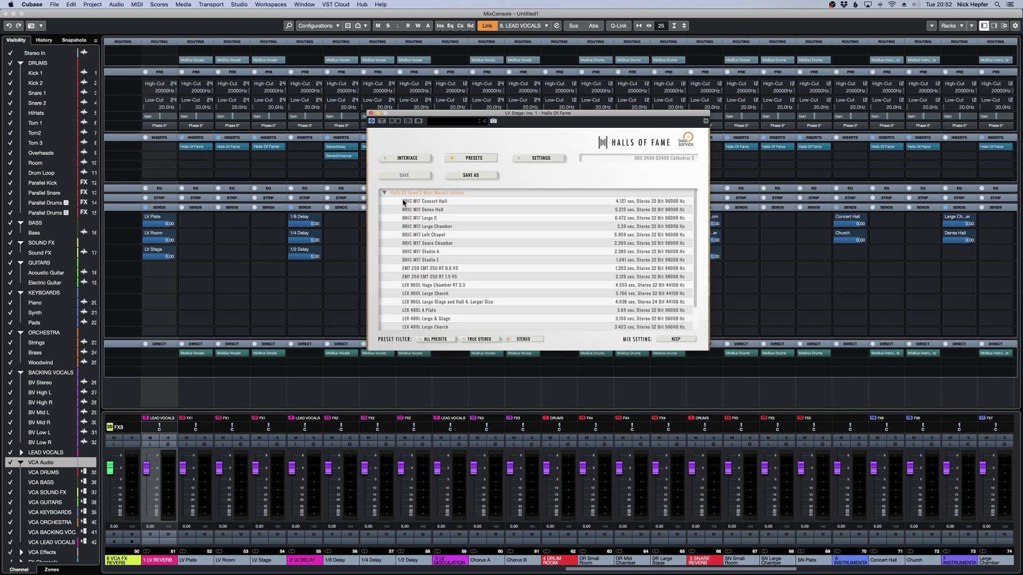
scroll(434, 211, "down", 2)
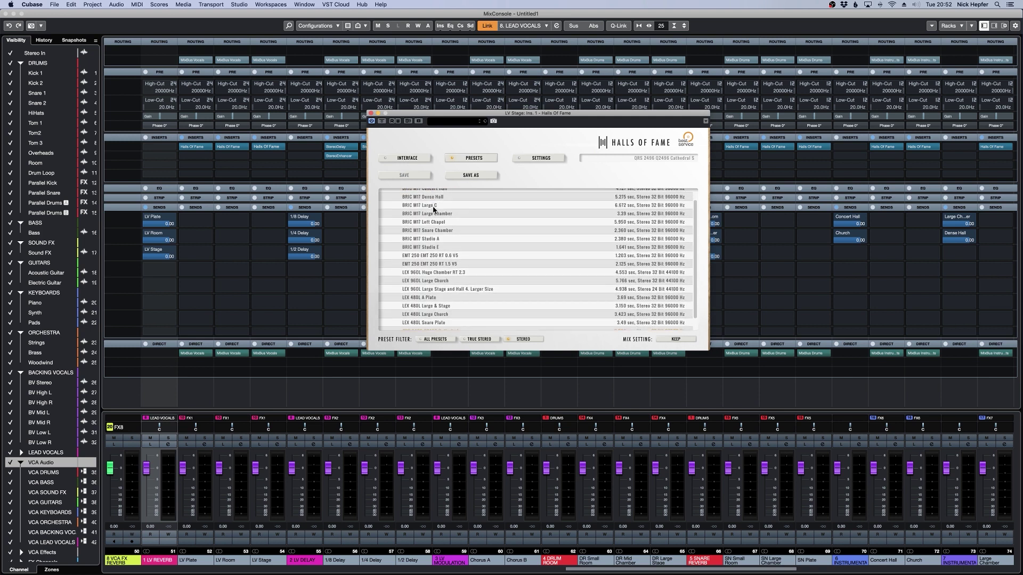
scroll(435, 210, "up", 2)
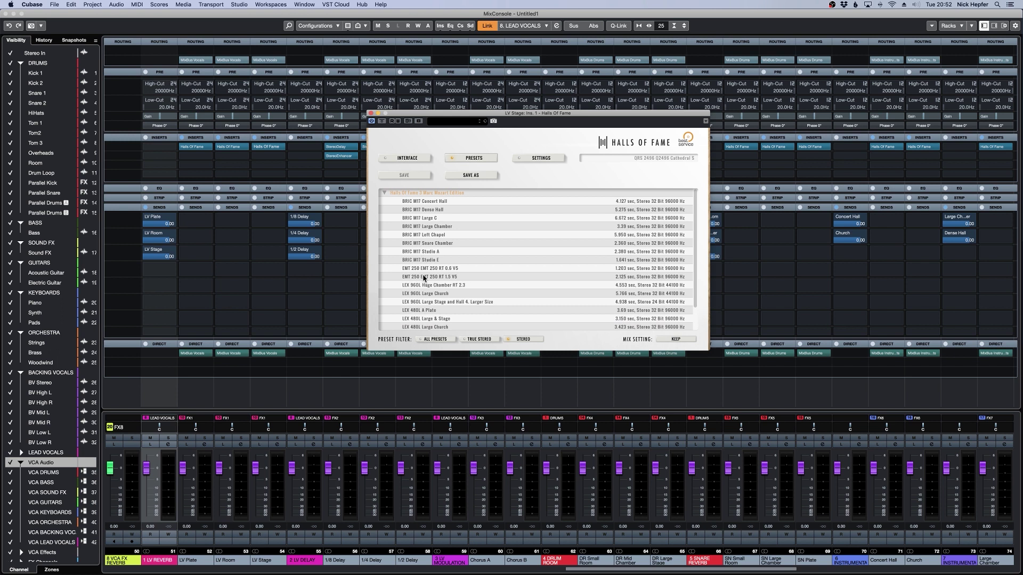
scroll(438, 269, "down", 3)
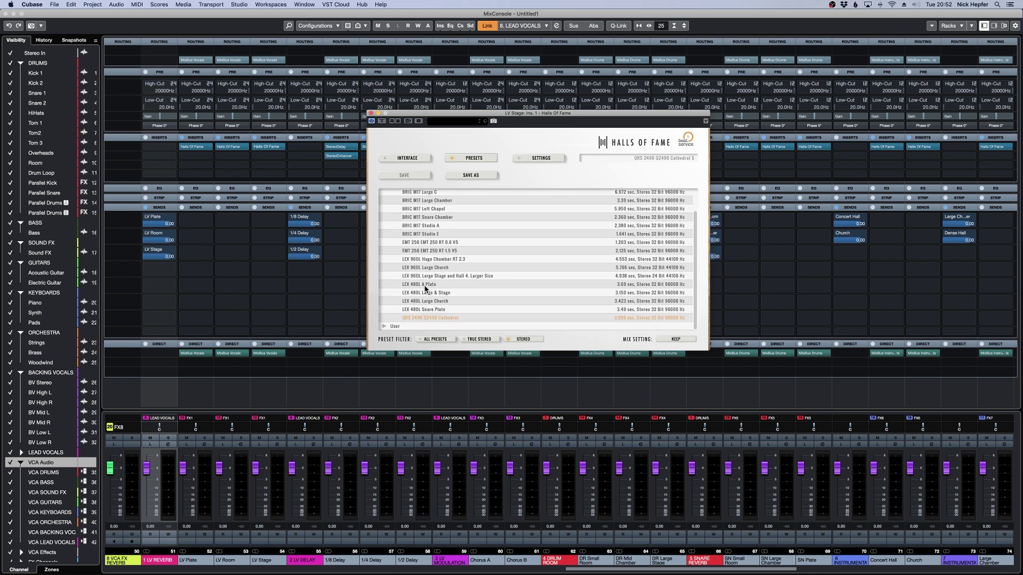
scroll(439, 278, "up", 3)
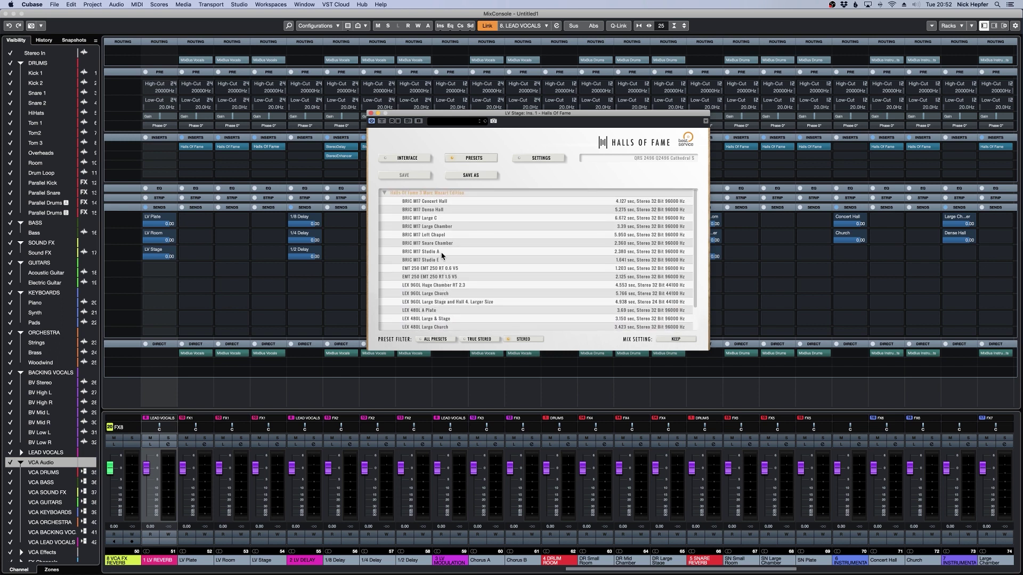
scroll(450, 263, "down", 2)
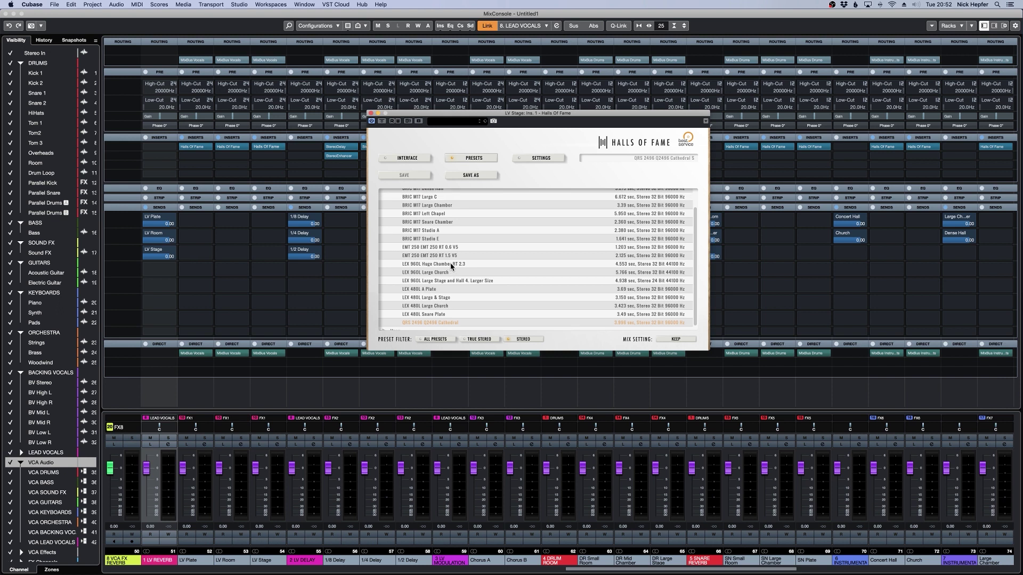